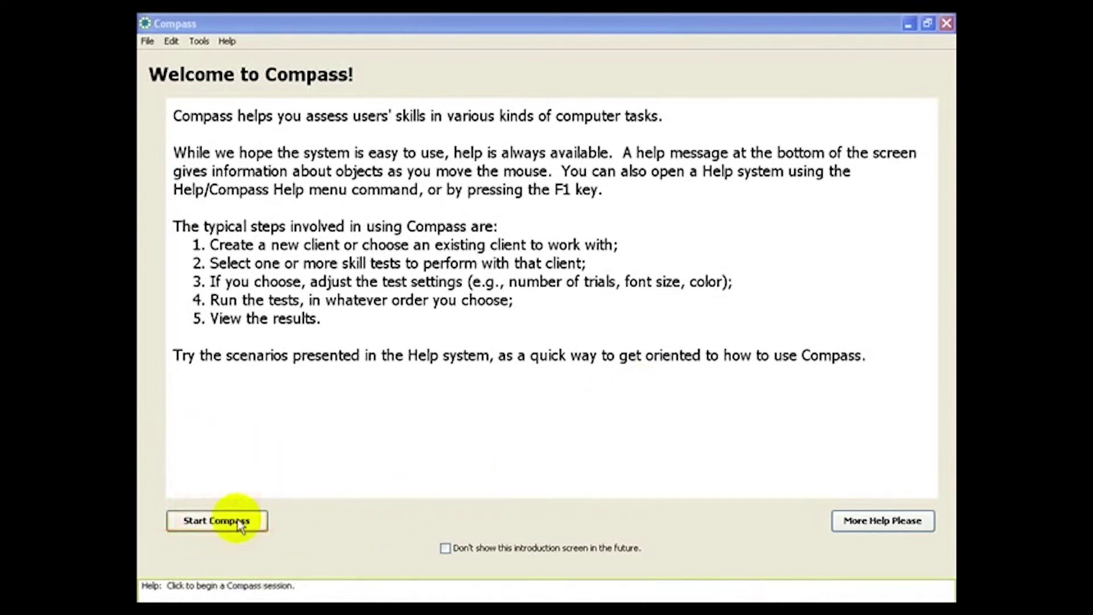
Step: Start a new Compass client with the client's first and last names and the evaluator's name, then save
click(240, 525)
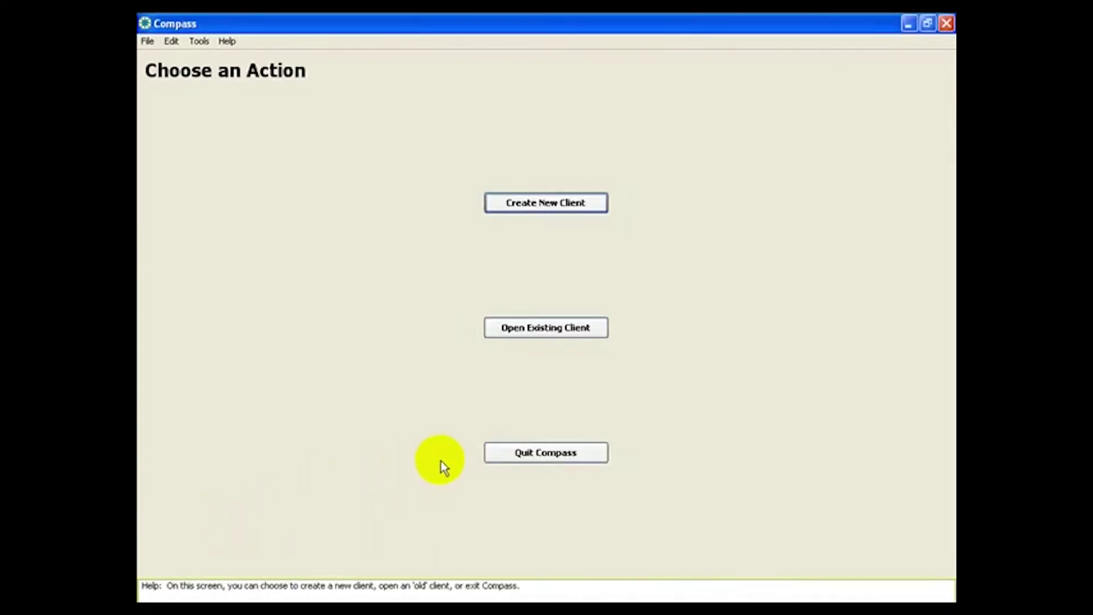
click(557, 206)
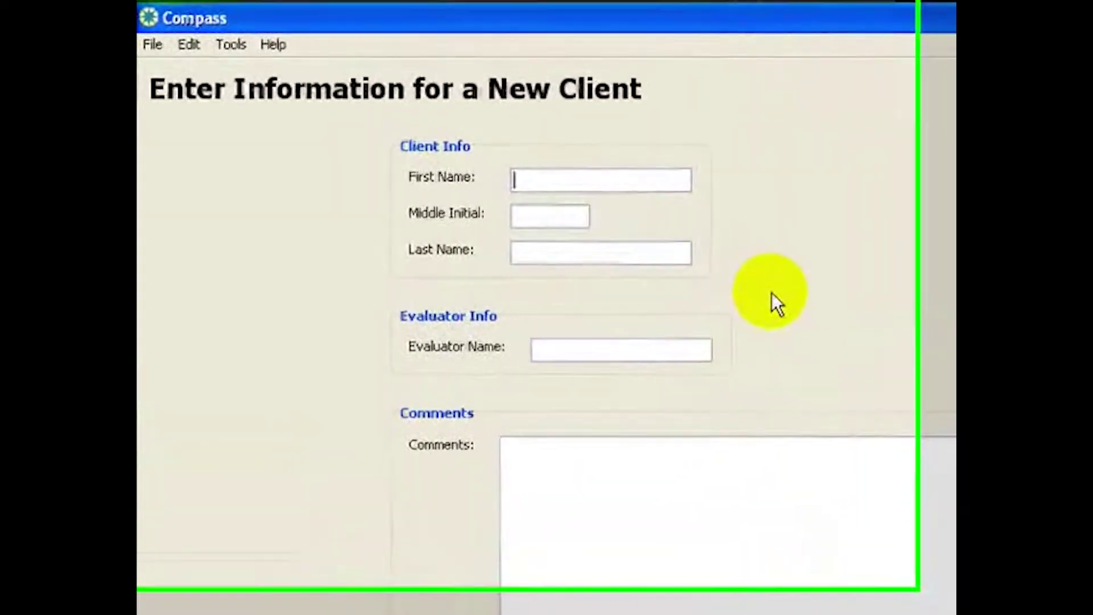
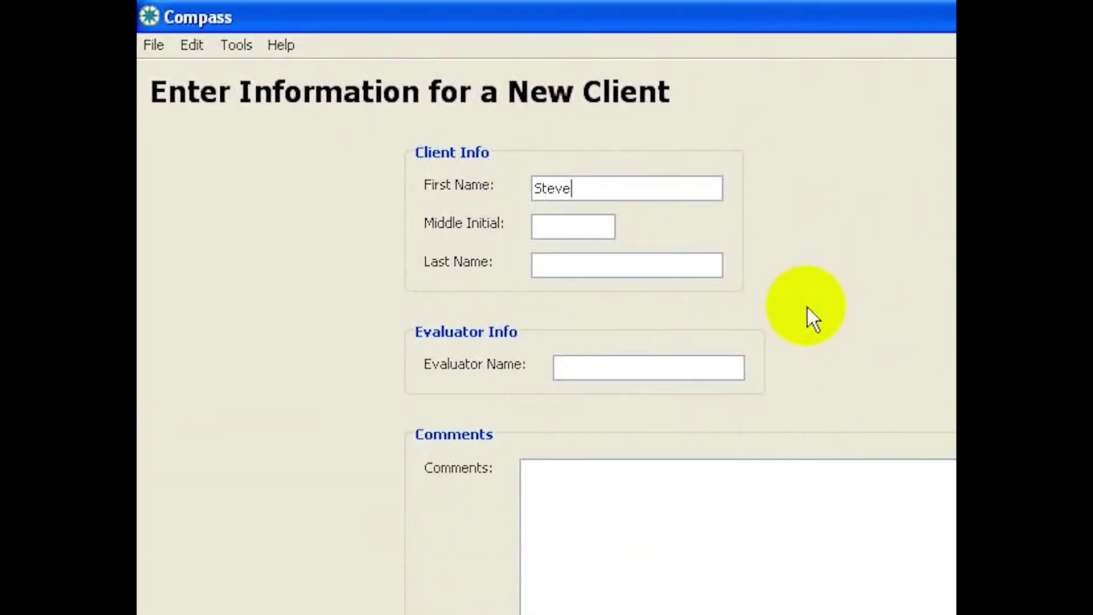
key(Tab)
key(Tab)
key(Tab)
text(Heidi)
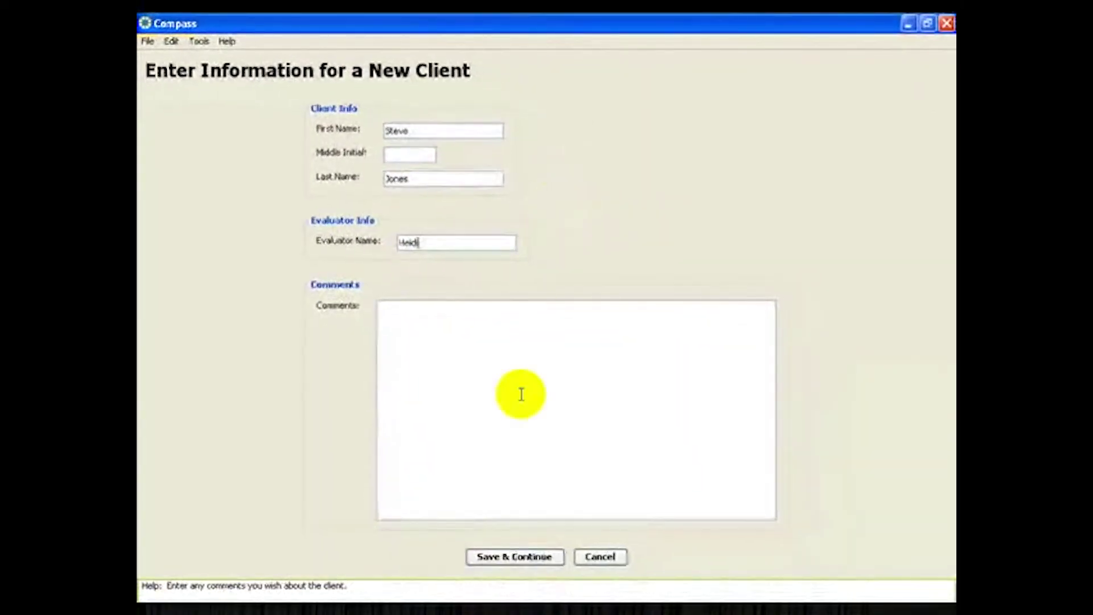
click(503, 555)
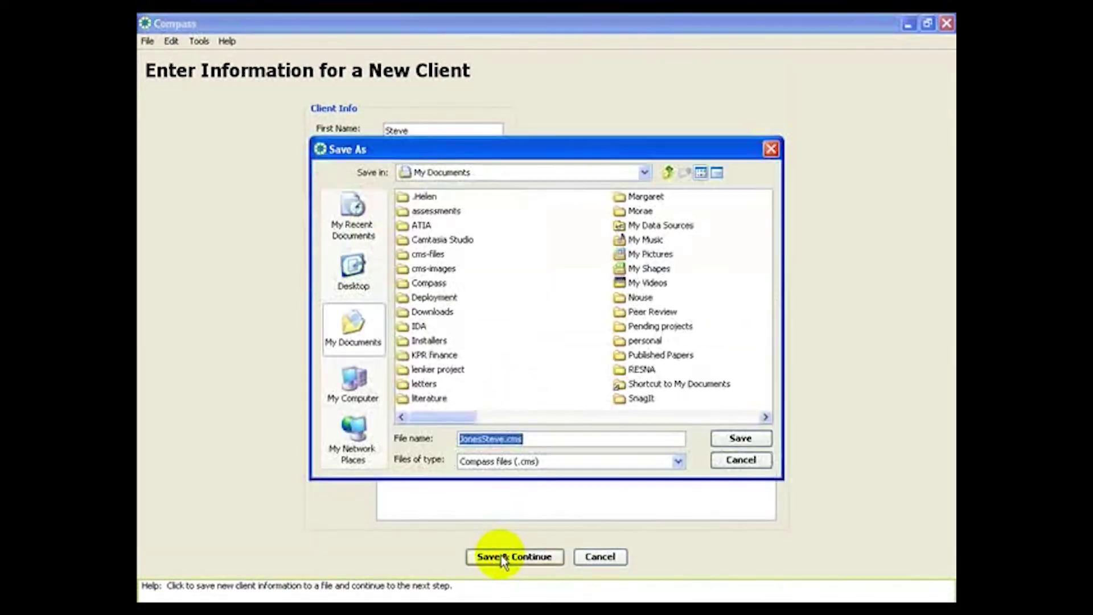
Step: Save the client file, then add the Aim pointing test to the client's tests
click(733, 443)
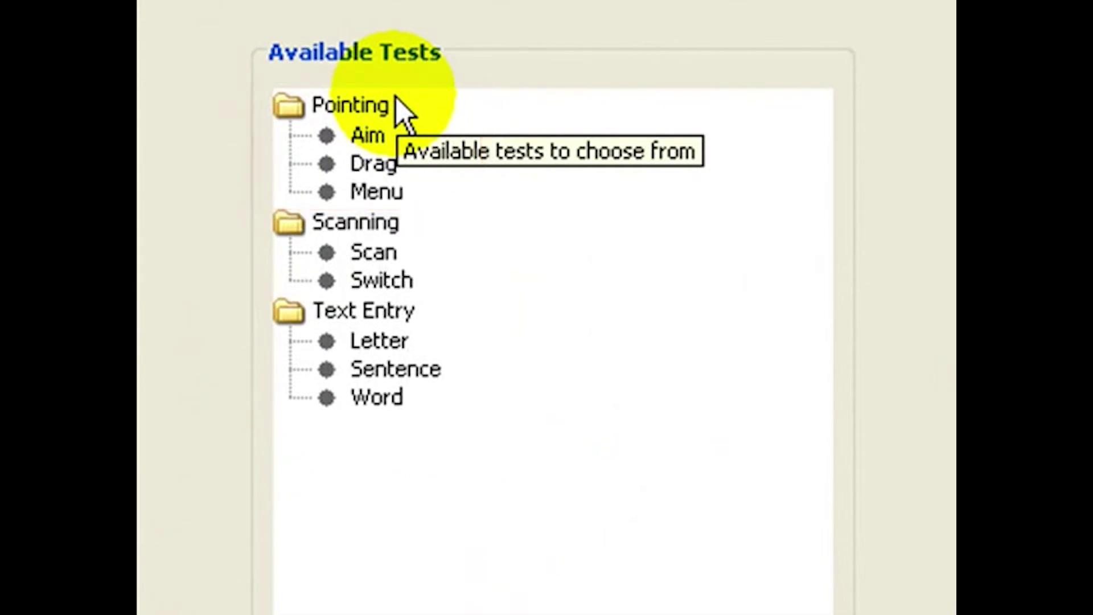
double_click(370, 137)
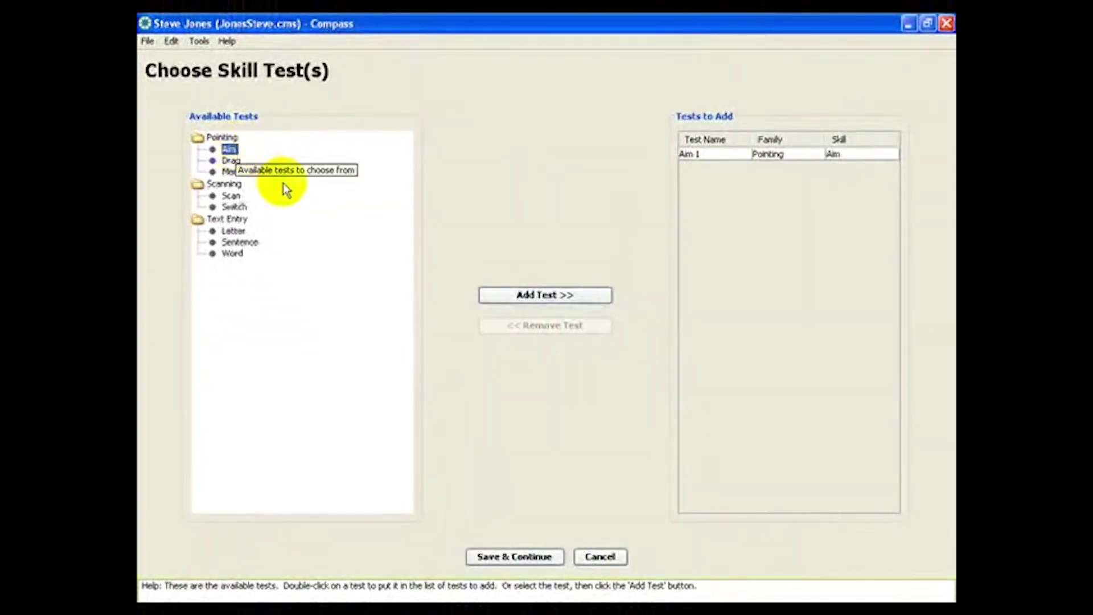
click(498, 558)
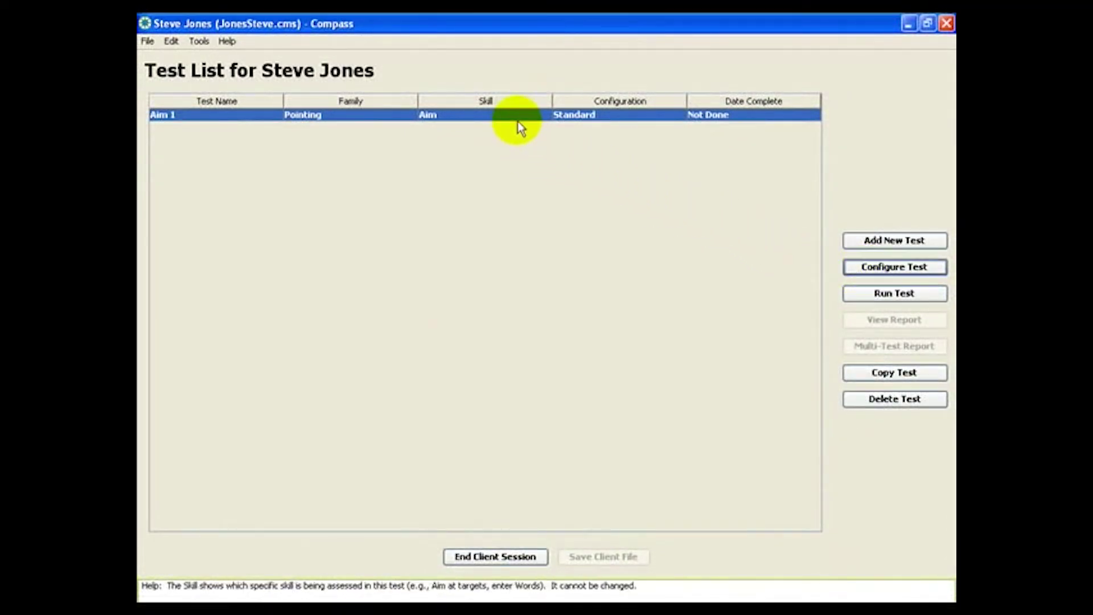
Step: Run the Aim 1 test, selecting each target square until the test completes
click(860, 297)
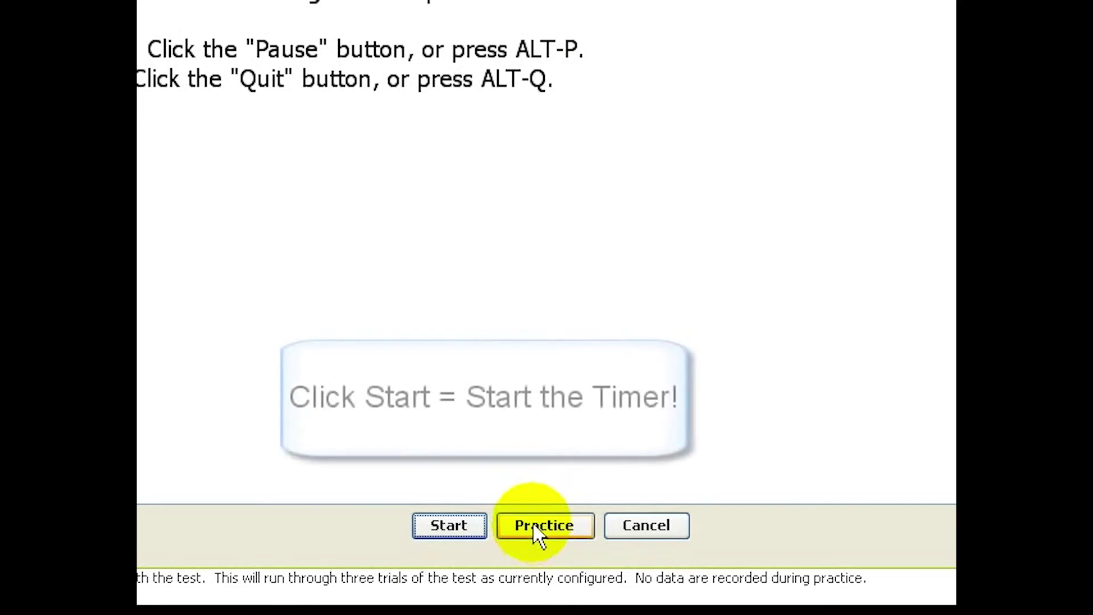
click(453, 528)
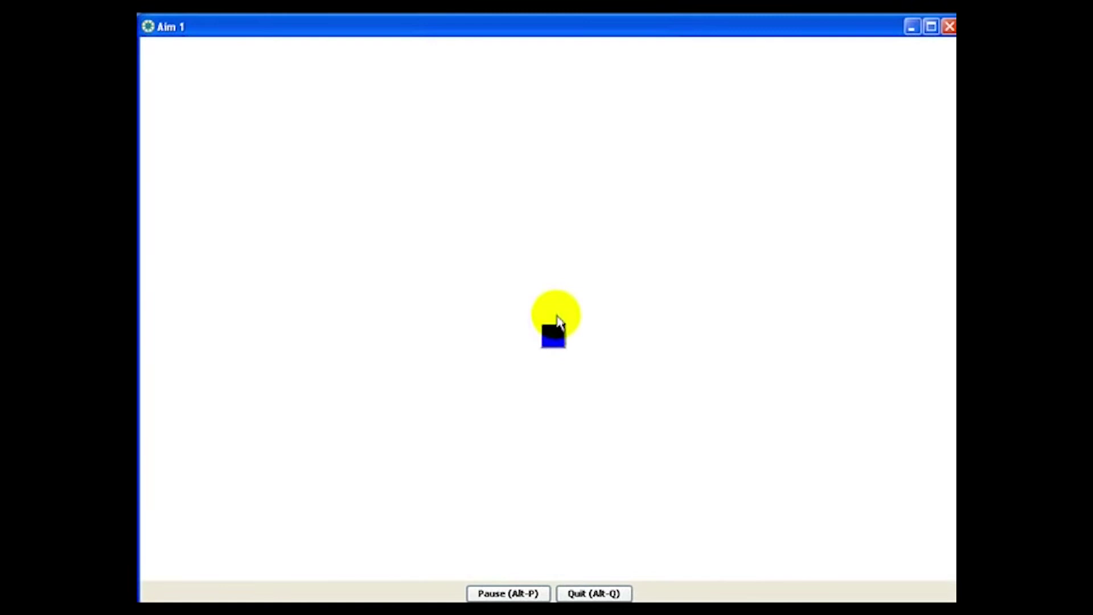
click(549, 343)
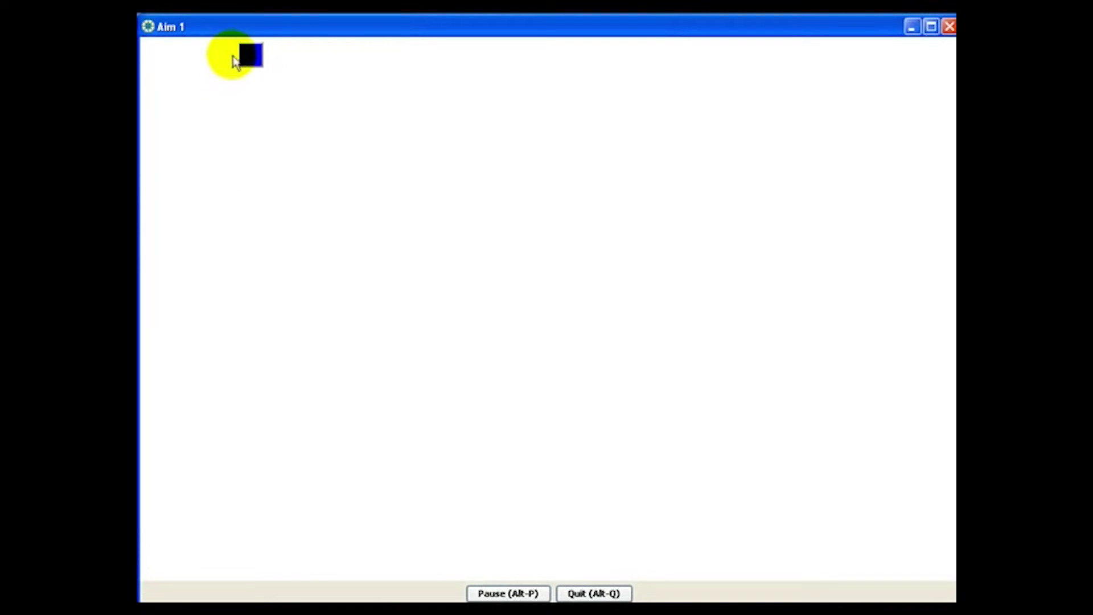
click(253, 56)
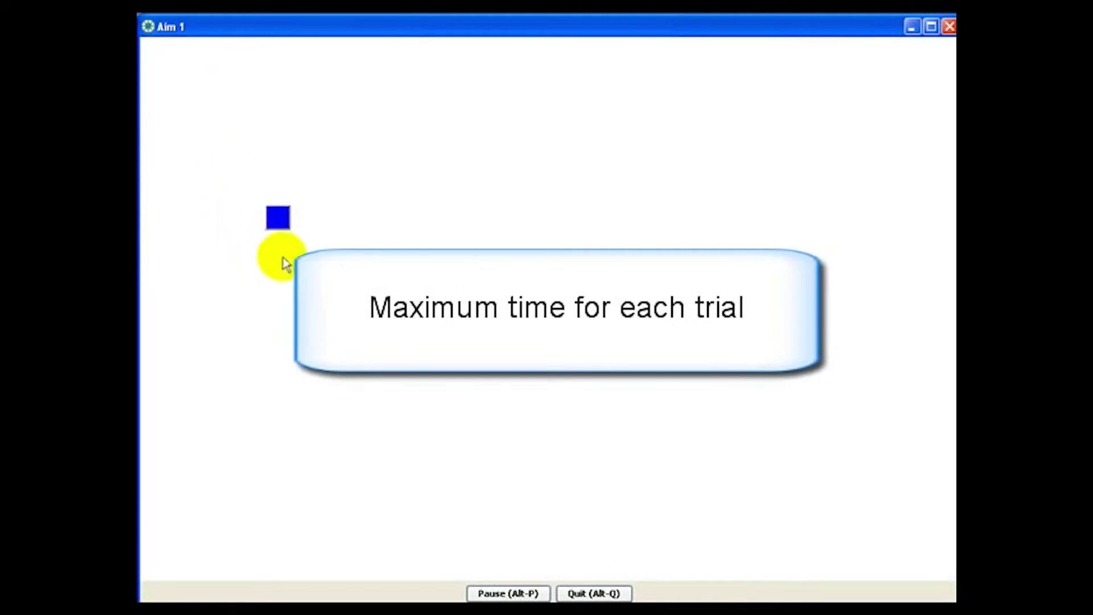
click(277, 218)
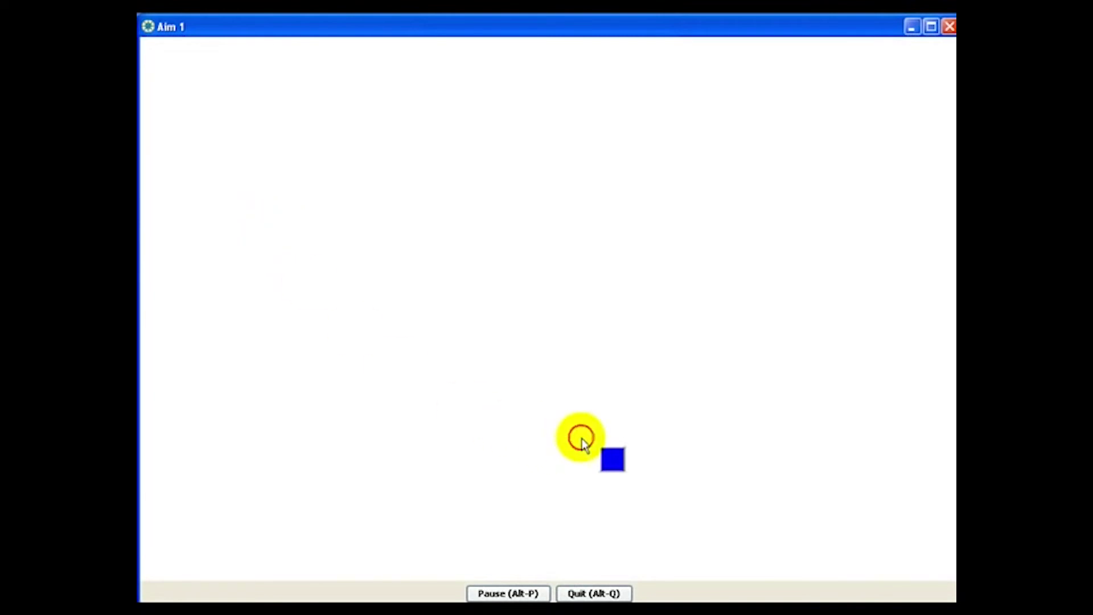
click(615, 464)
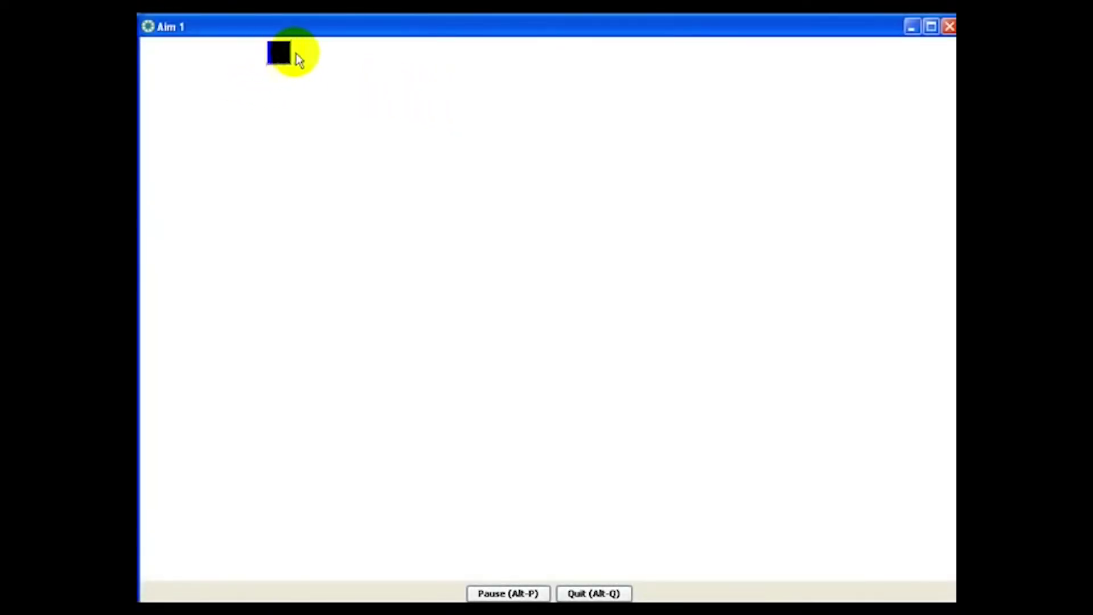
click(283, 62)
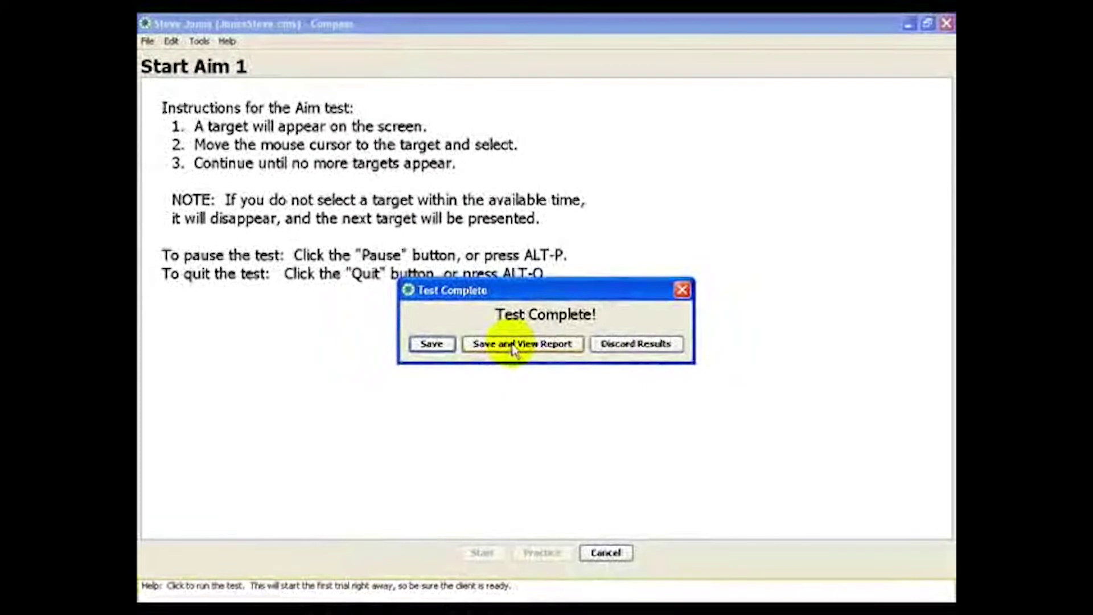
Step: Save the Aim 1 results and view the summary report
click(514, 344)
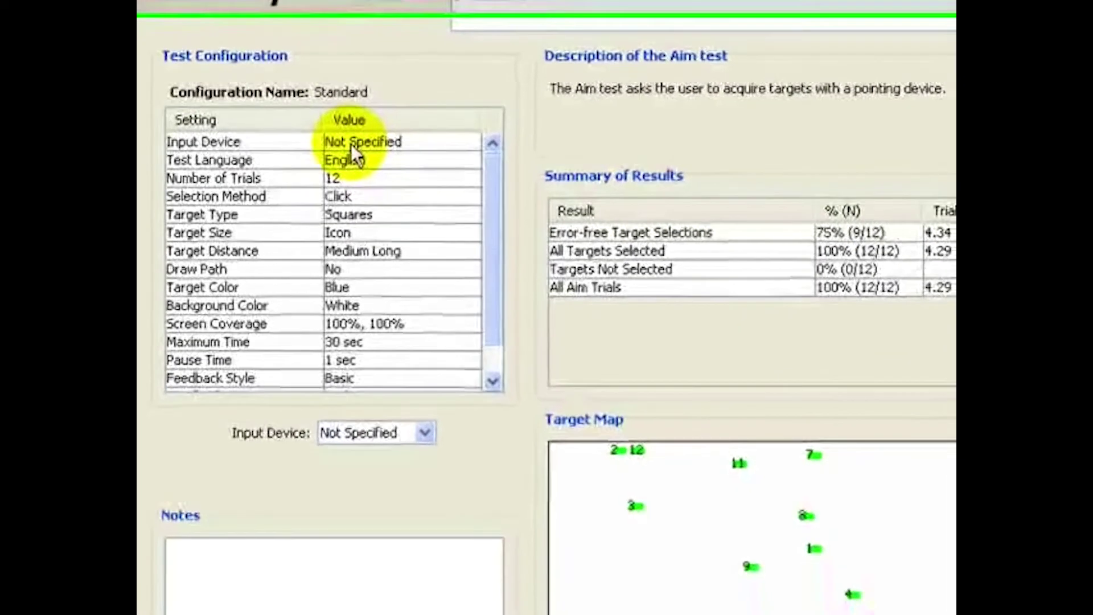
Step: Set Mouse as the Aim 1 input device and move into the Notes box
click(422, 410)
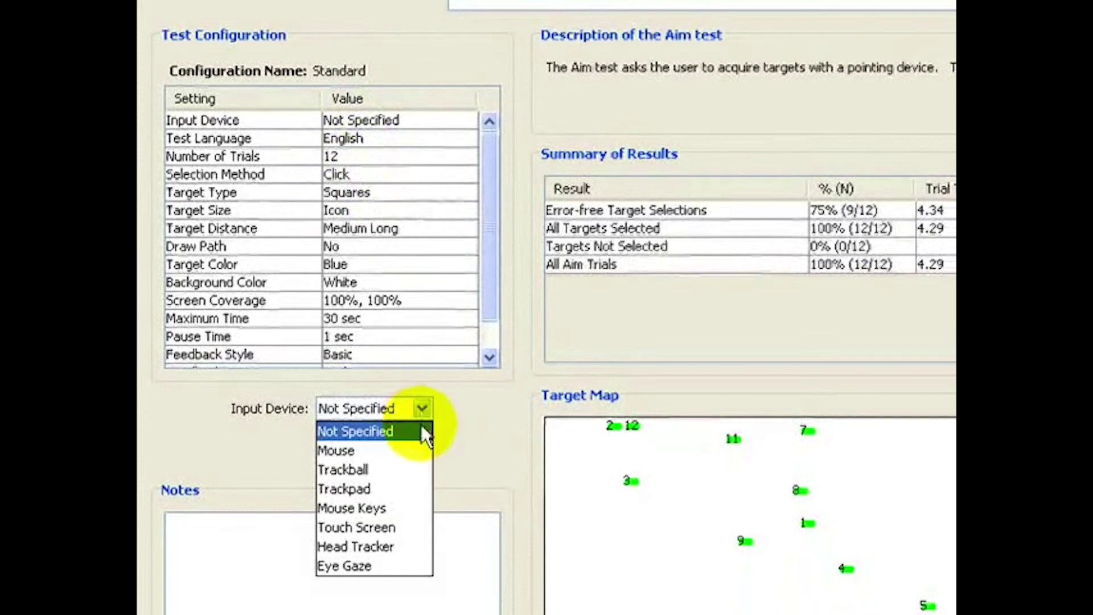
click(410, 448)
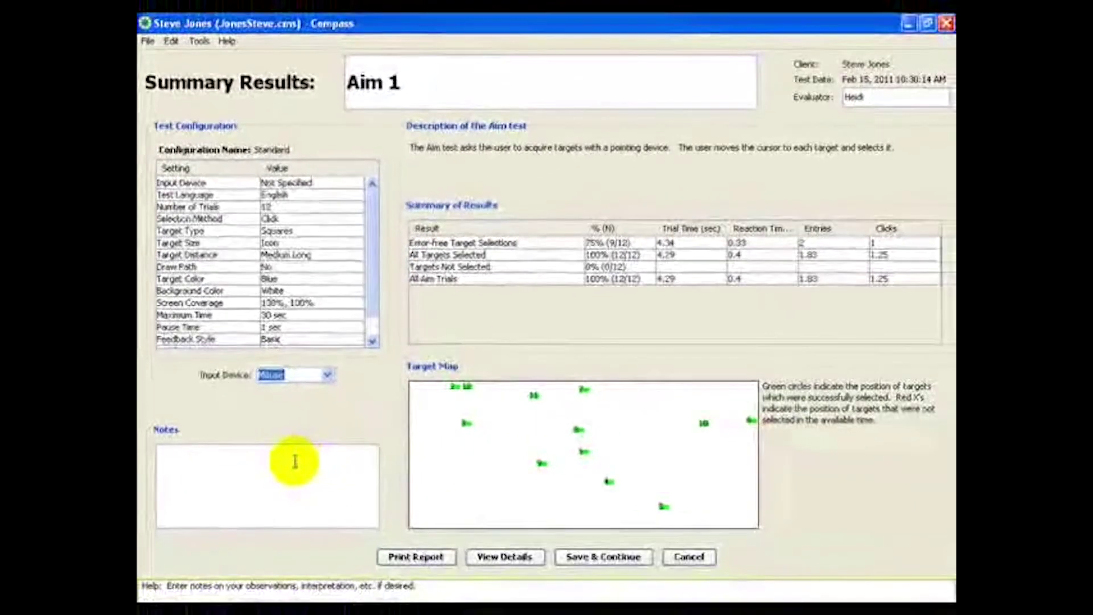
click(295, 461)
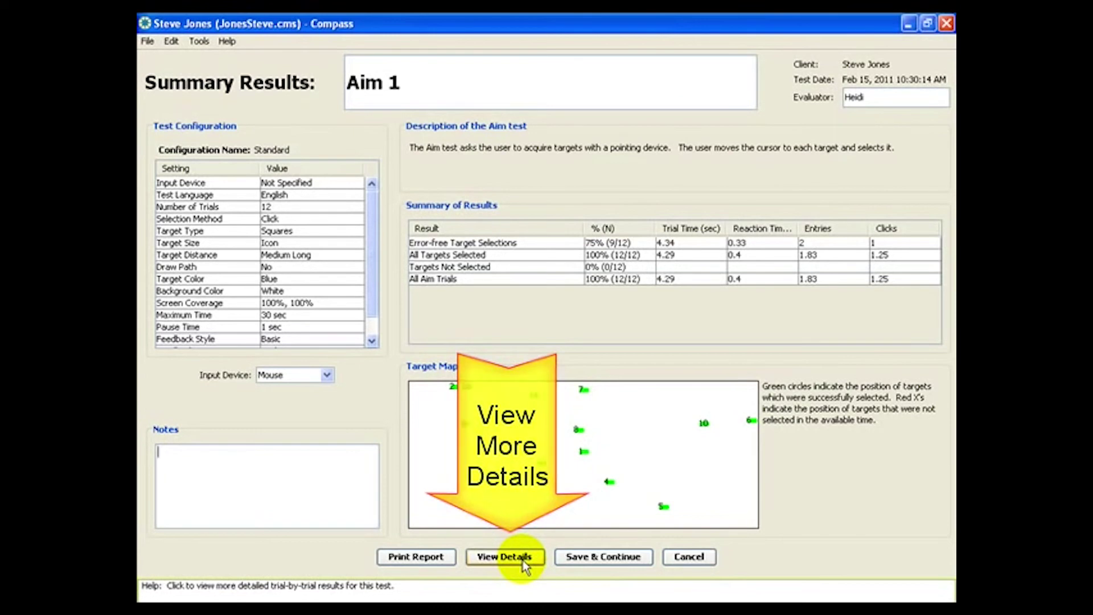
Step: Save the Aim 1 report and copy the test to create Aim 2
click(590, 559)
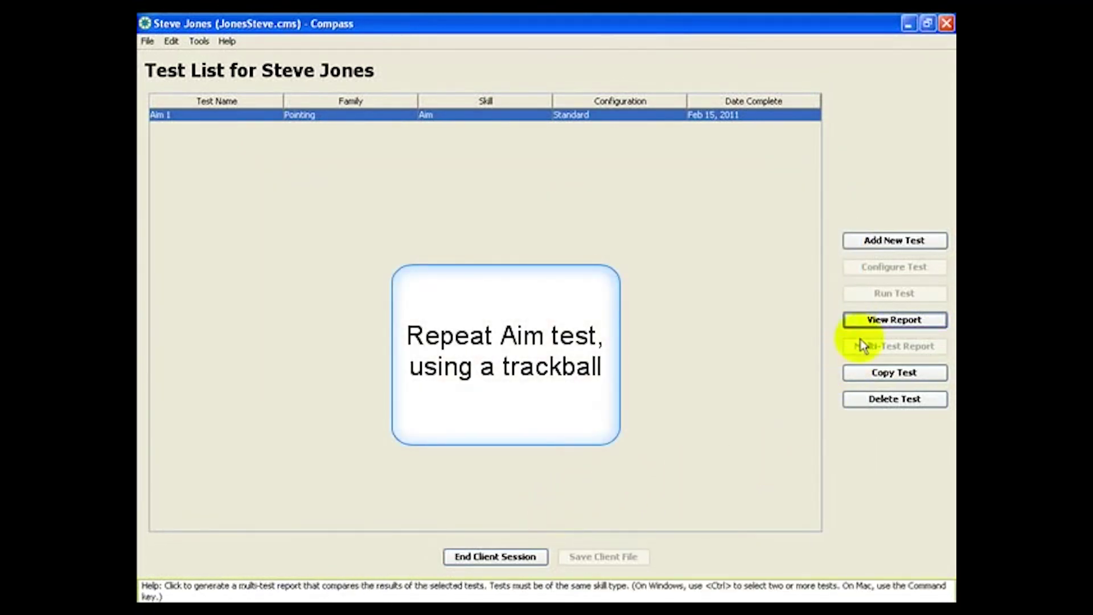
click(862, 378)
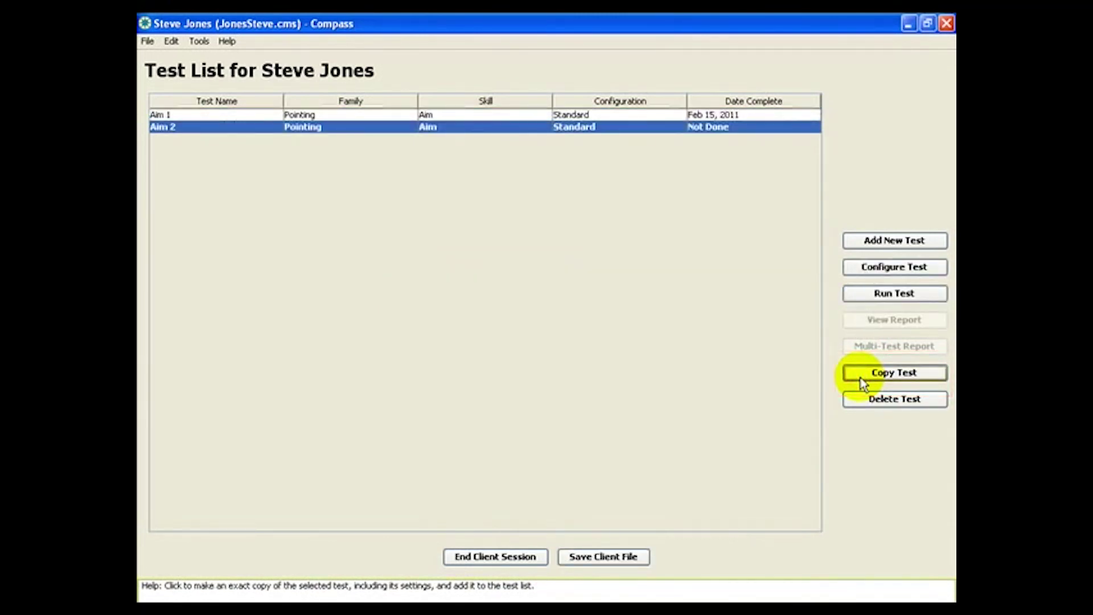
Step: Configure the copied test with Trackball as its input device and rename it 'Trackball'
click(875, 278)
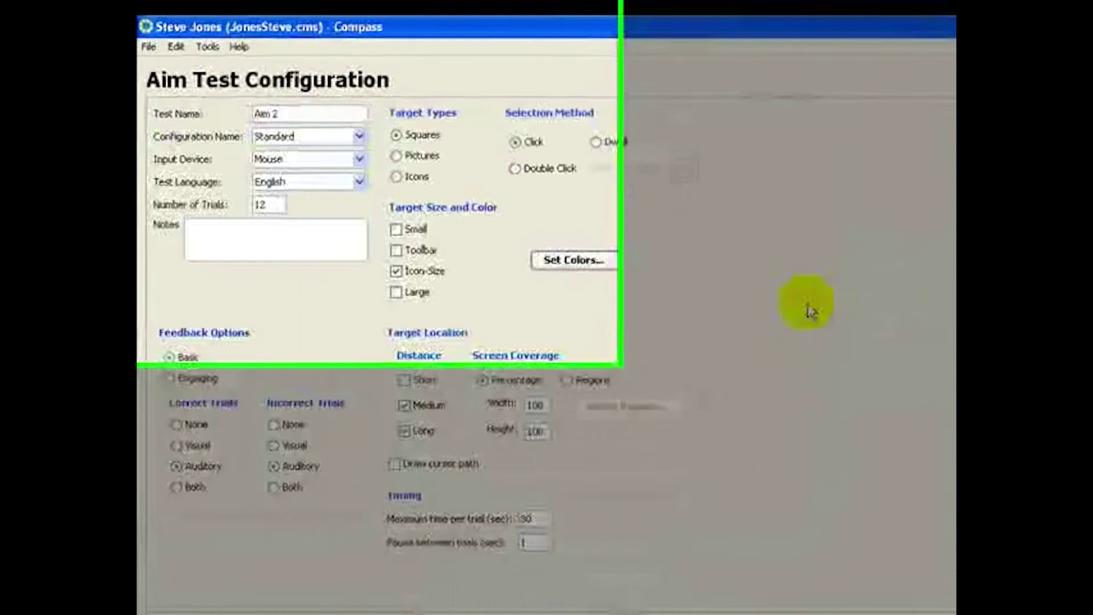
click(493, 253)
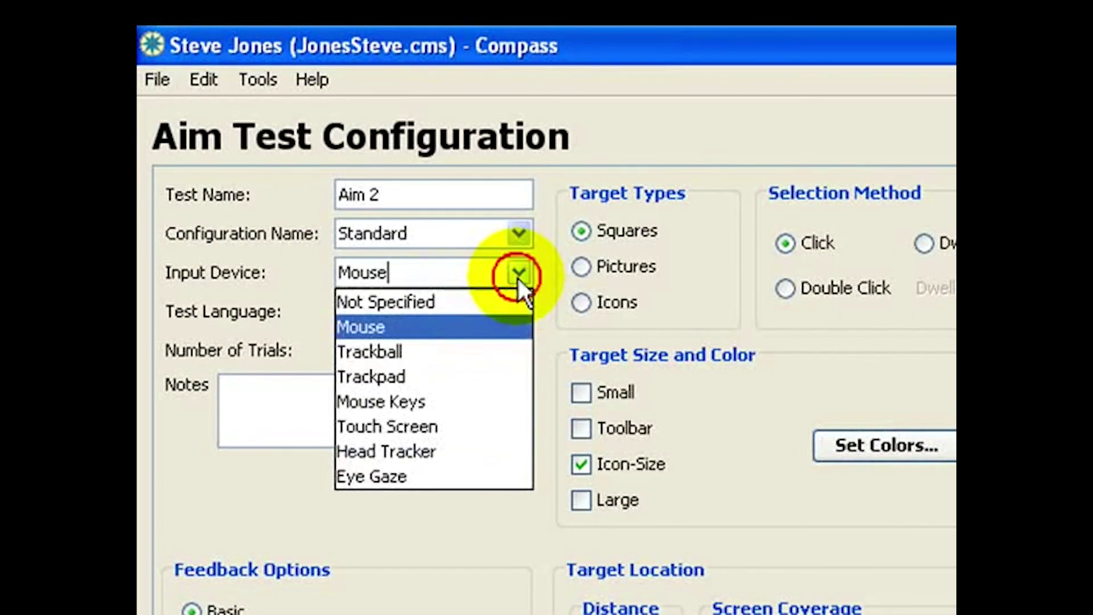
click(494, 352)
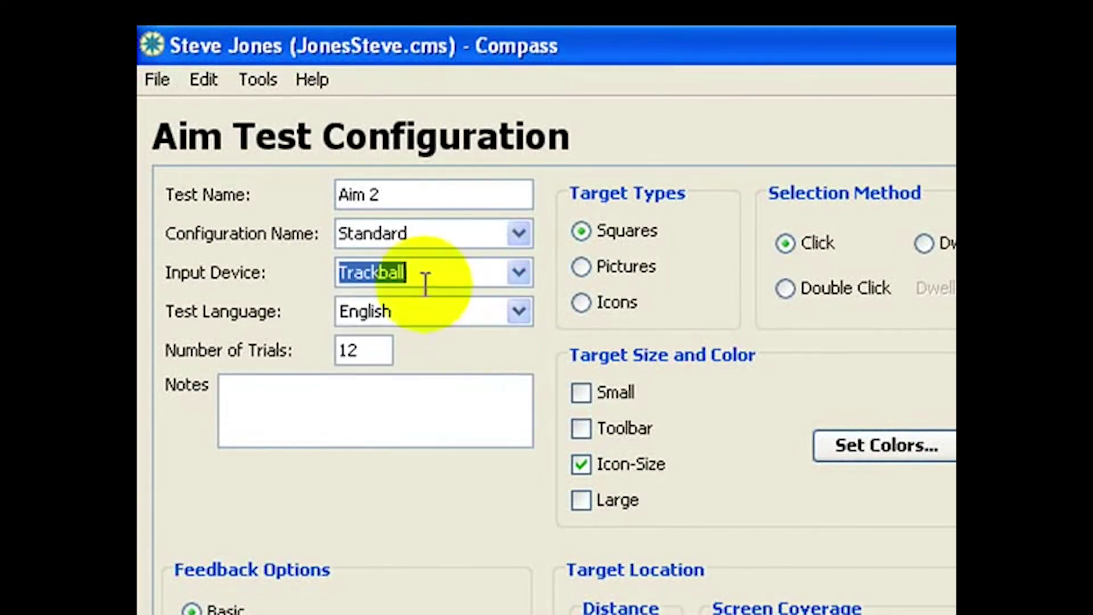
drag(388, 200, 294, 196)
text(Tra)
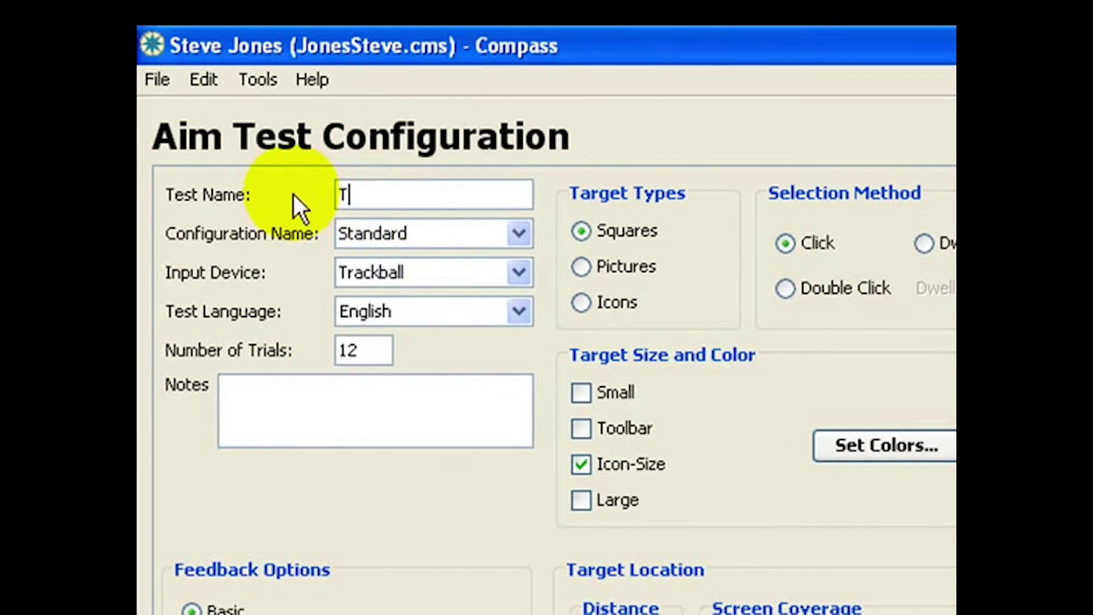
text(ckball)
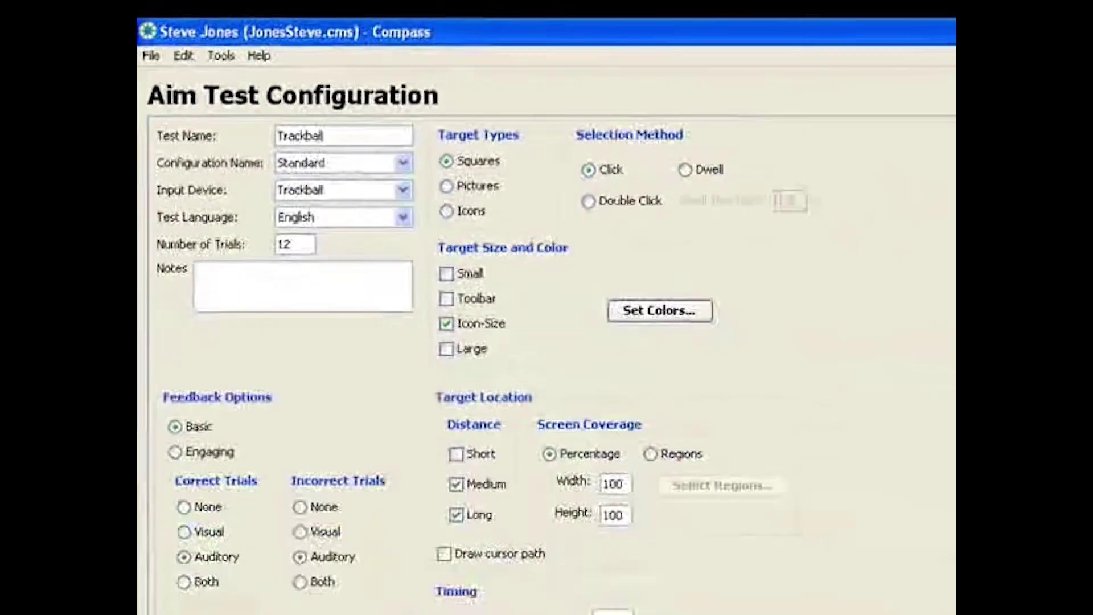
click(533, 556)
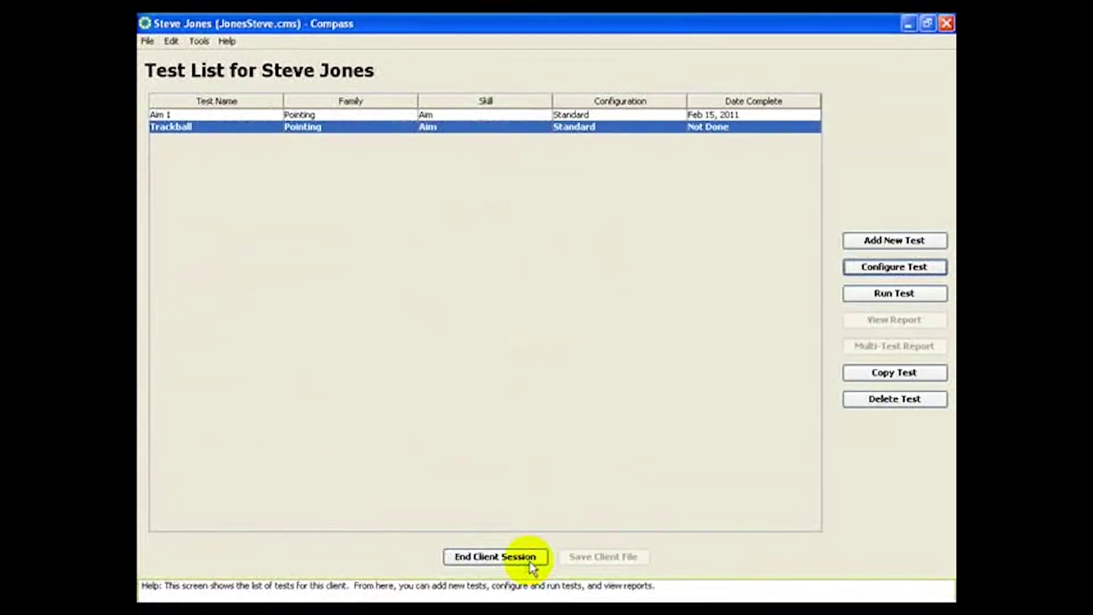
Step: Run the Trackball test through all its targets and save the results
click(850, 296)
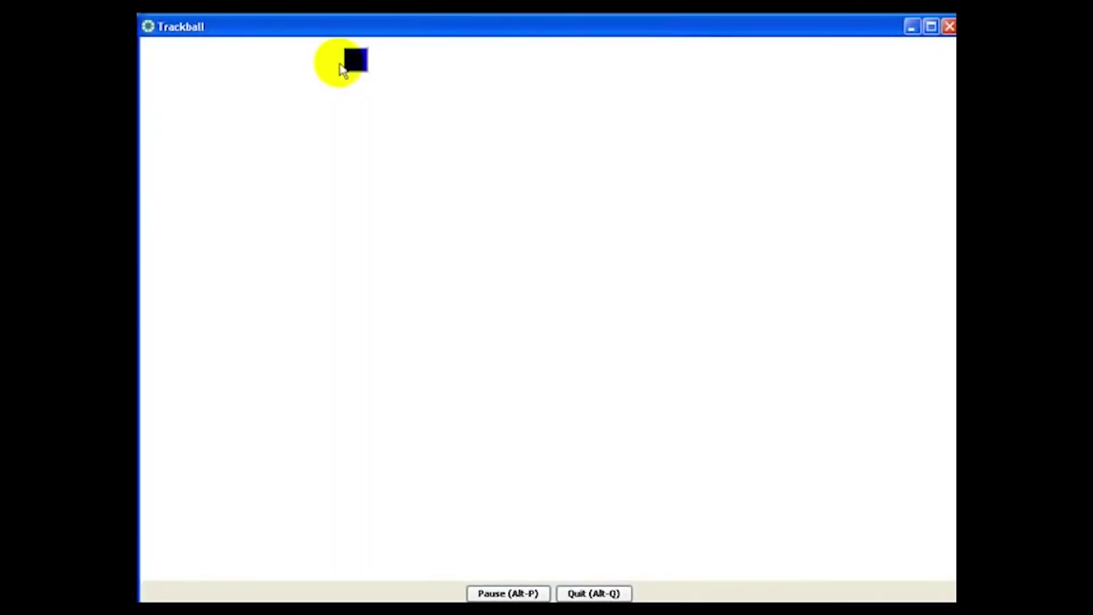
click(355, 61)
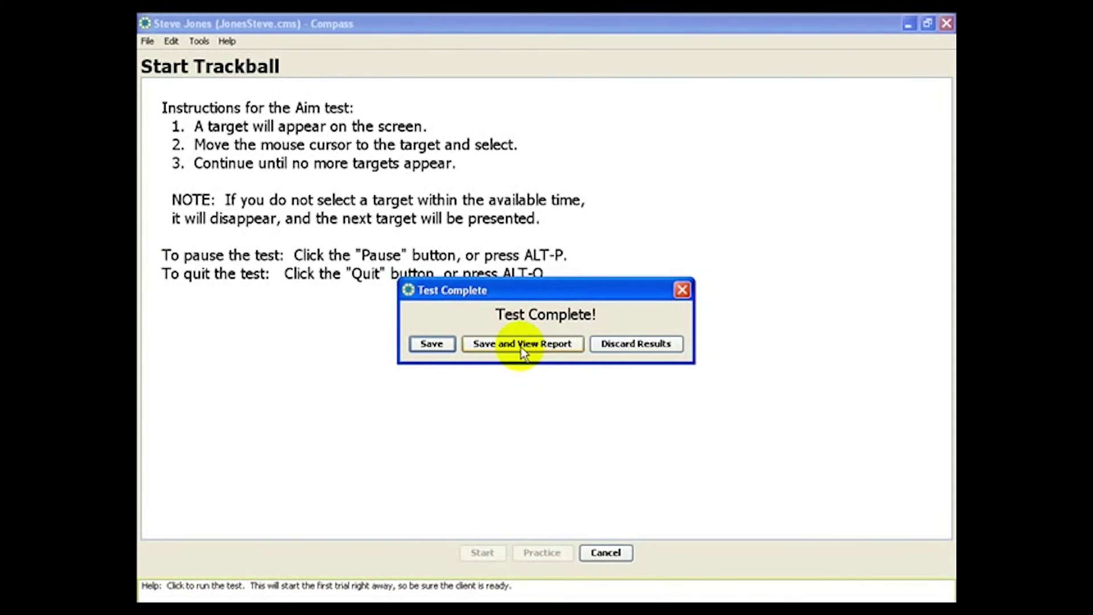
click(431, 345)
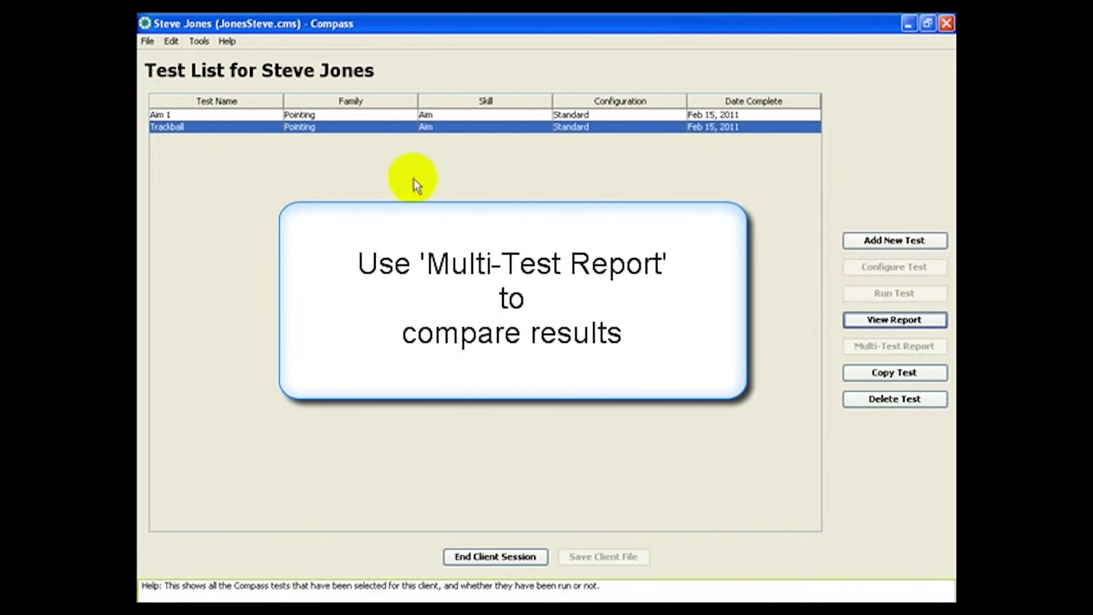
Step: Select Aim 1 together with Trackball and generate a multi-test comparison report
ctrl+click(351, 115)
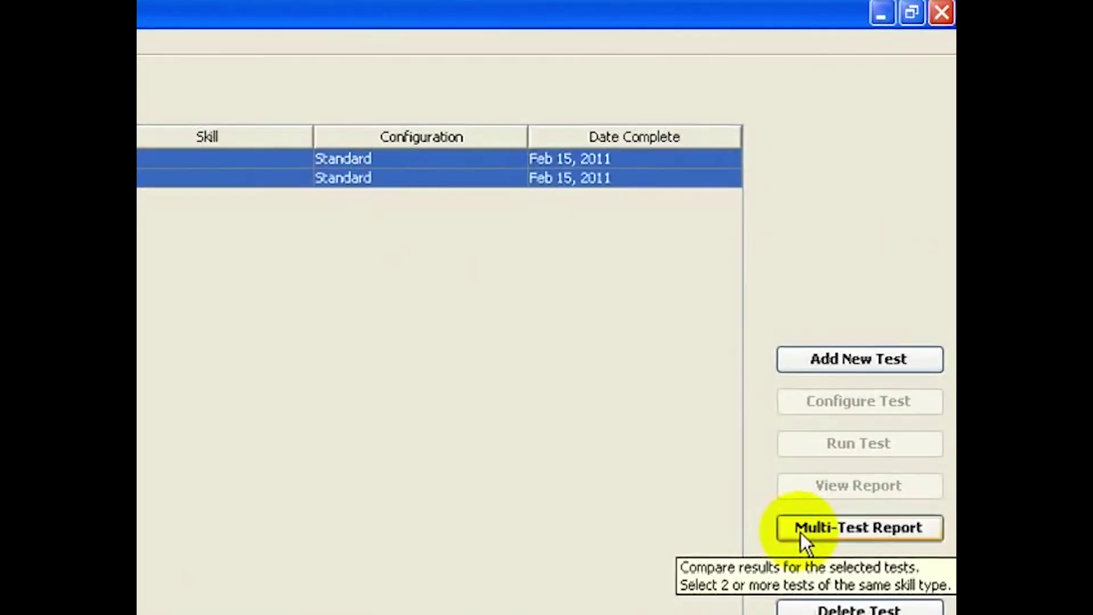
click(801, 530)
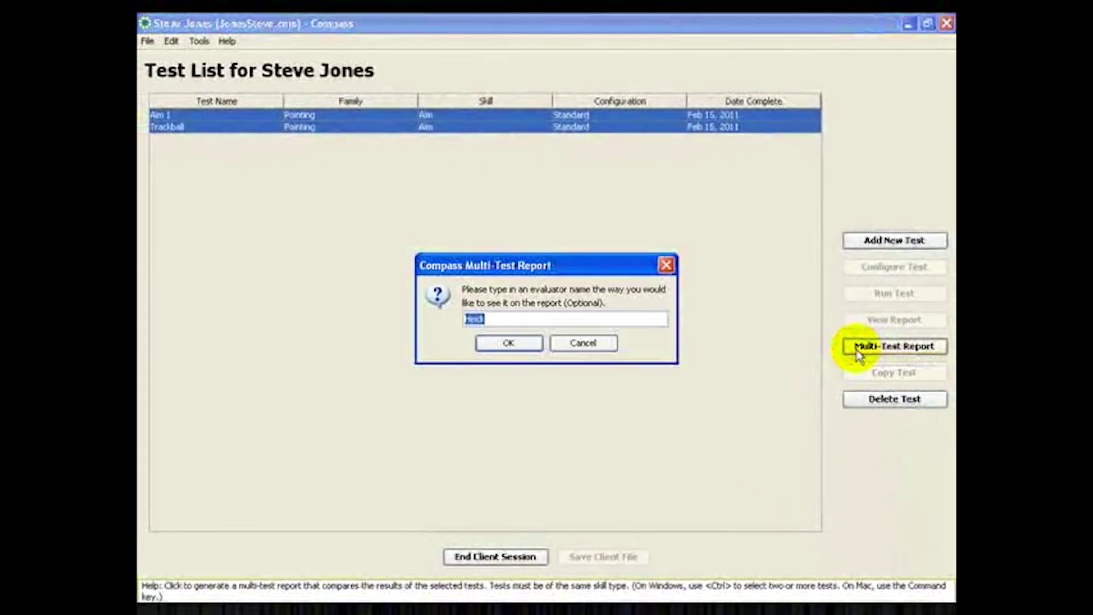
click(507, 343)
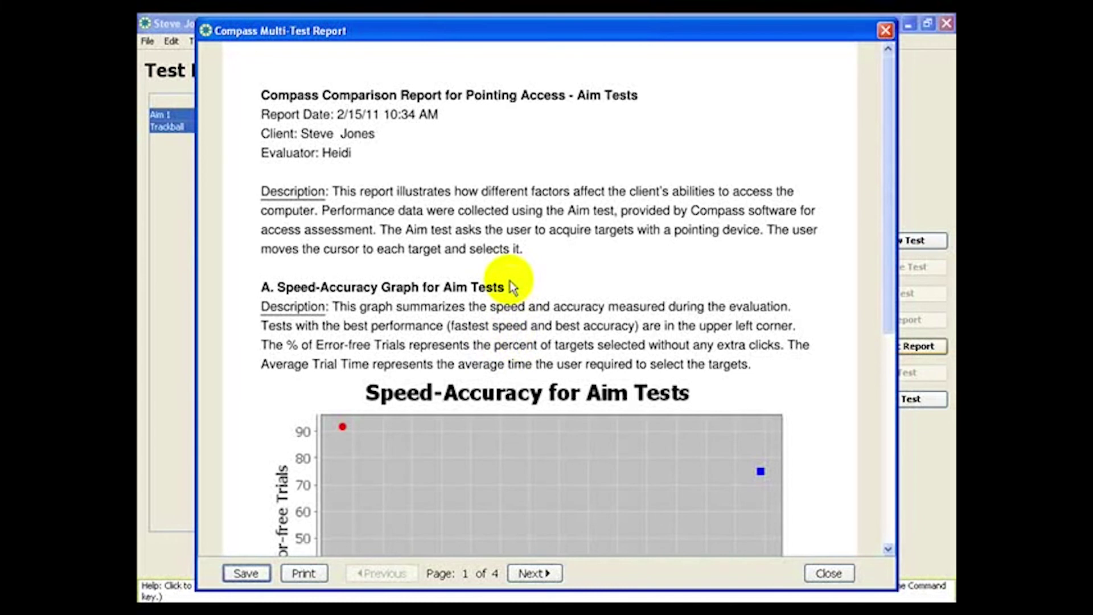
Step: Scroll the report down until the Speed-Accuracy graph and its legend are visible
scroll(511, 297, down, 5)
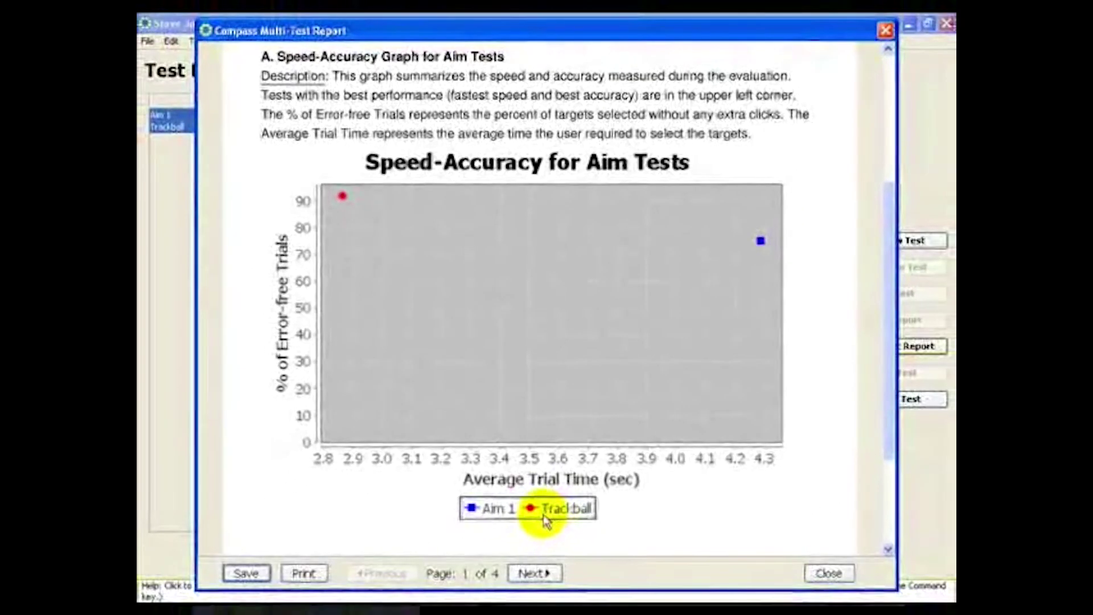
Step: Page past the Speed graph to page 4 of 4, the Aim 1 (Mouse) and Trackball settings table
click(532, 574)
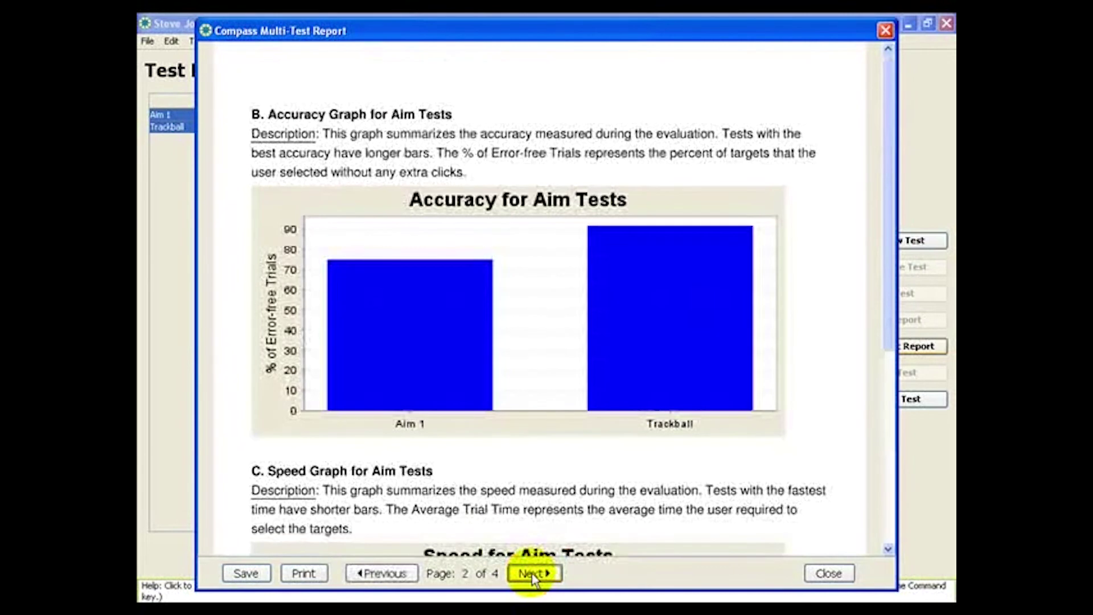
scroll(450, 385, down, 5)
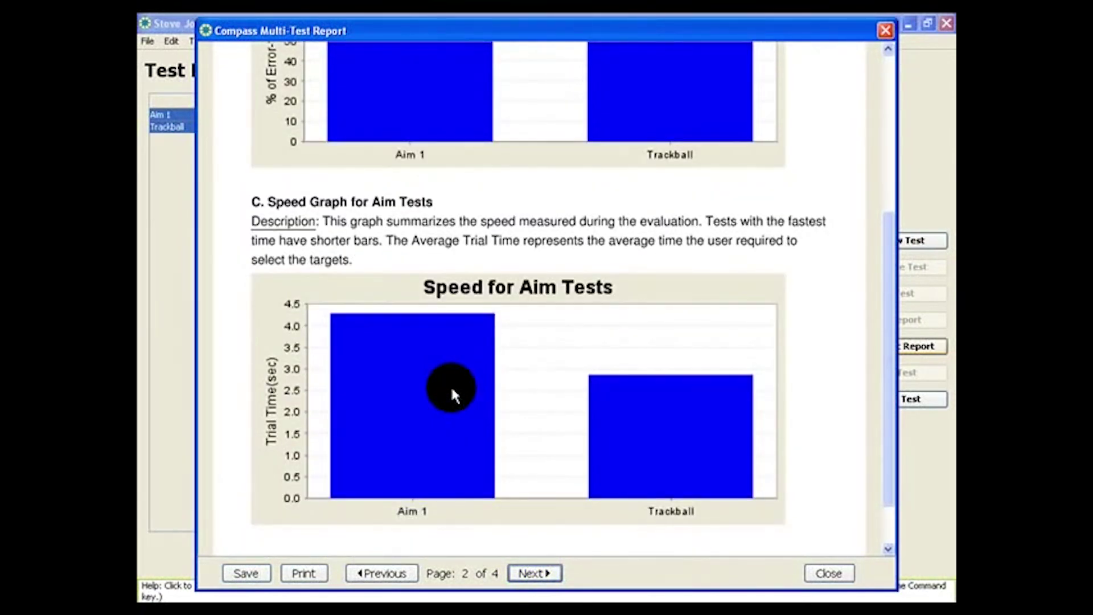
click(528, 573)
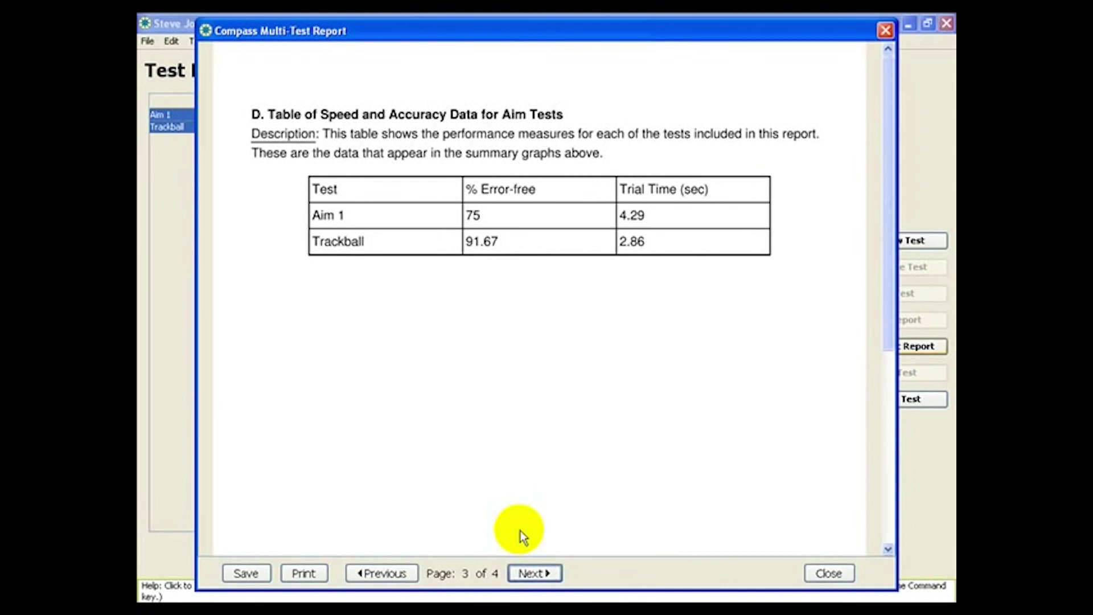
click(525, 573)
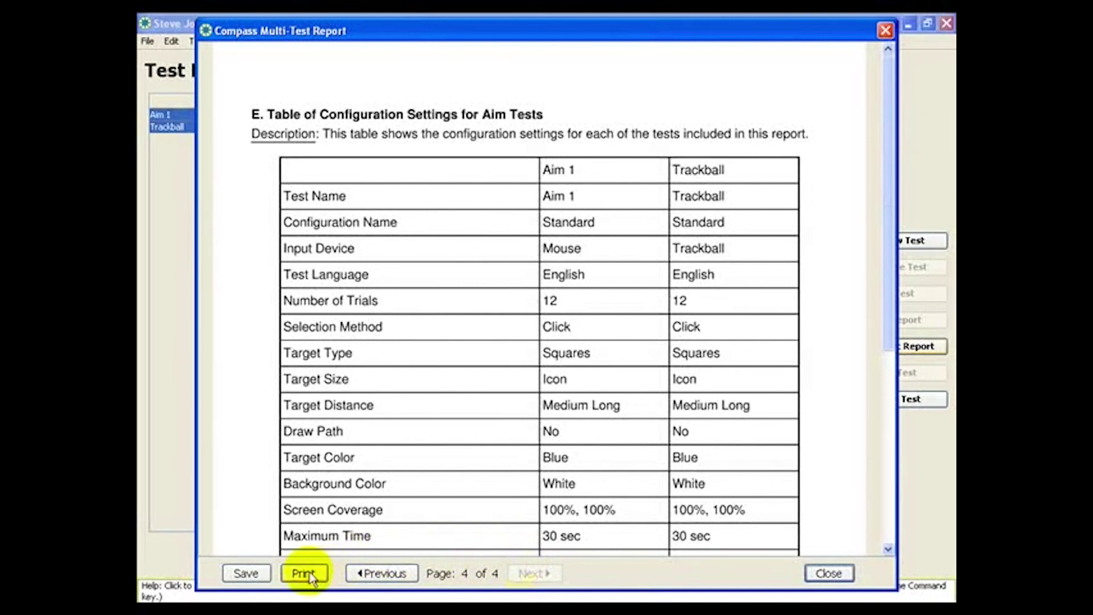
Step: Review the report's save formats (Rich Text Format), cancel saving, and close the report unsaved
click(246, 573)
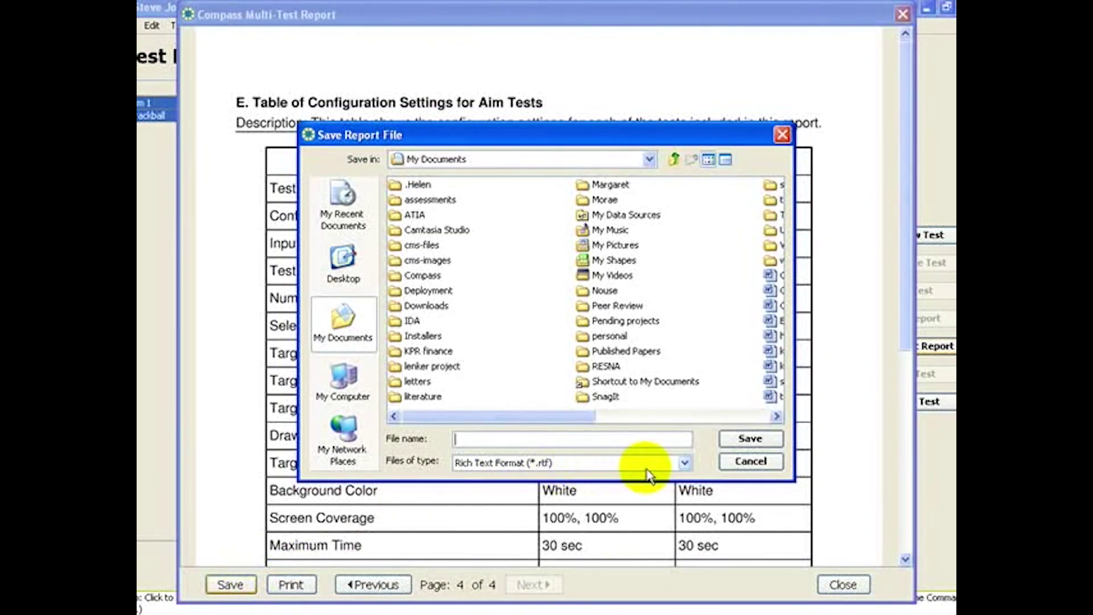
click(684, 463)
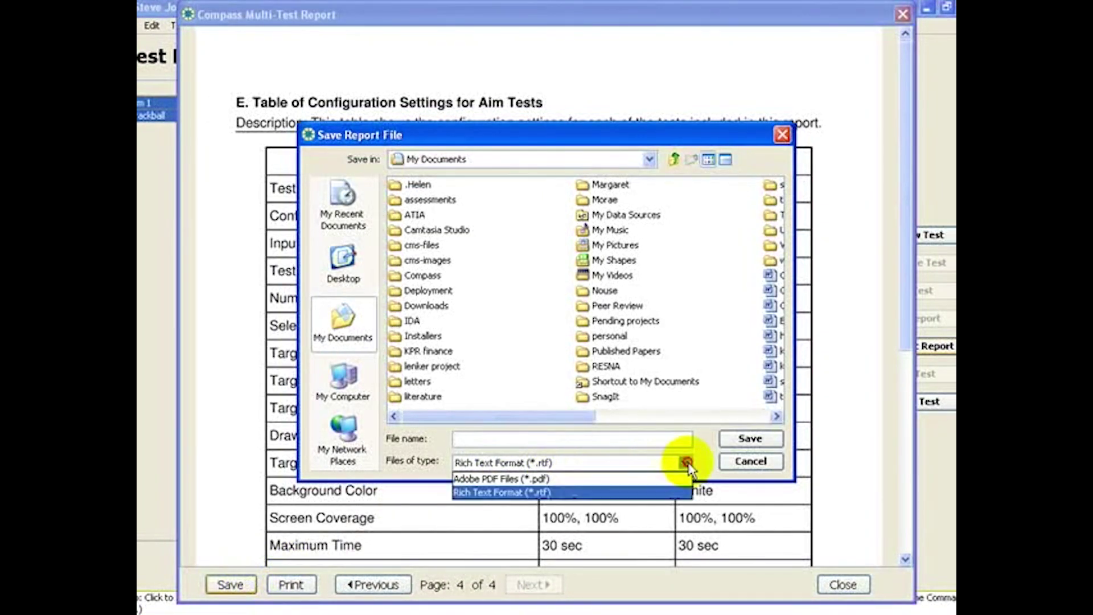
click(739, 463)
click(738, 463)
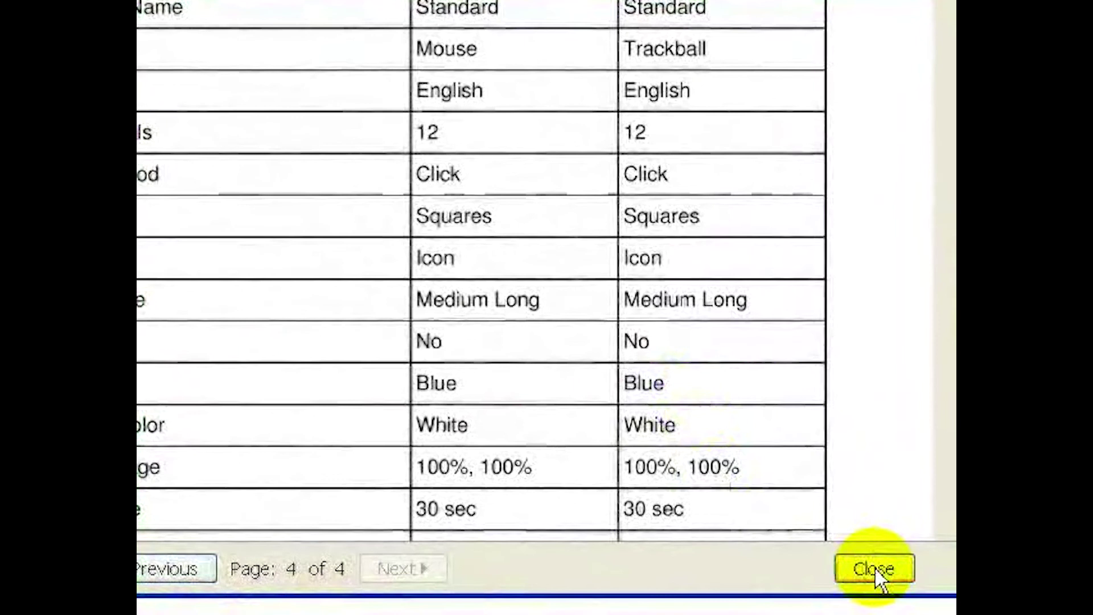
click(874, 567)
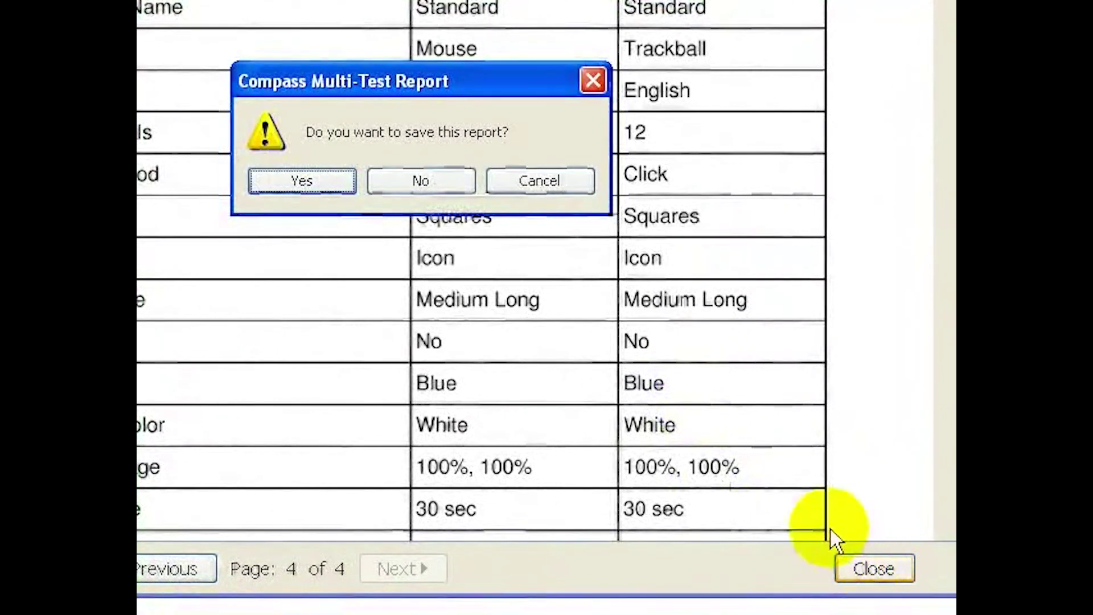
click(420, 183)
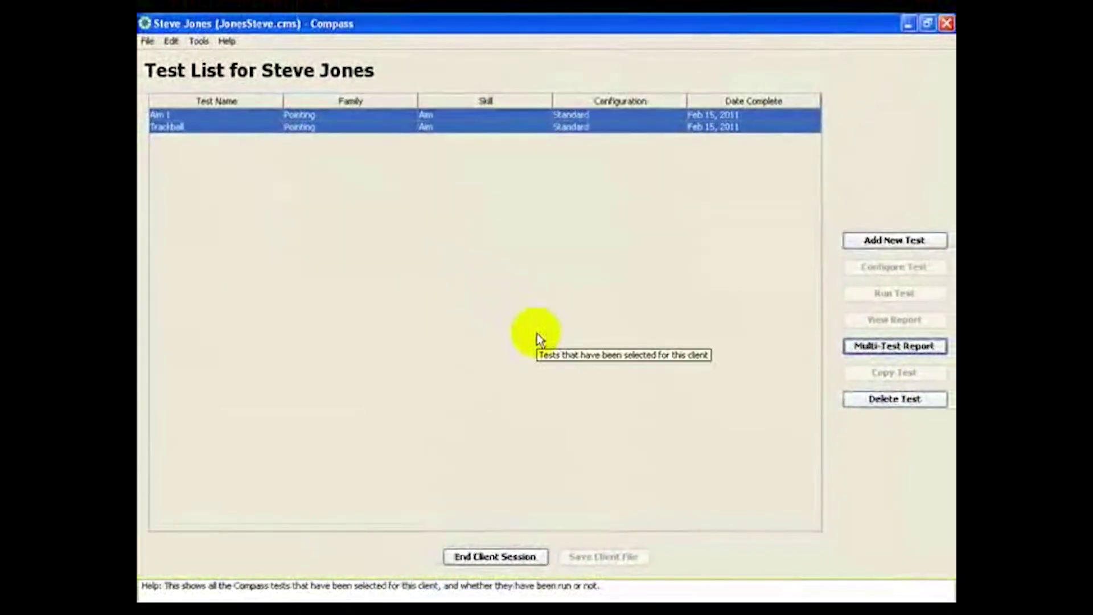